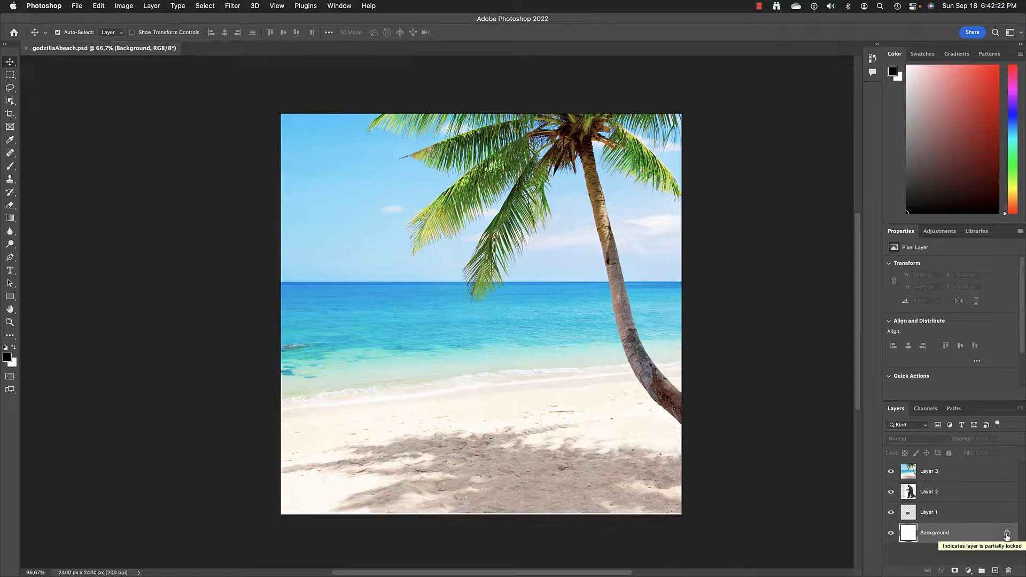
Unlock the Background layer and reposition the beach picture on the canvas to about X -1171 px, Y -197 px.
click(1007, 534)
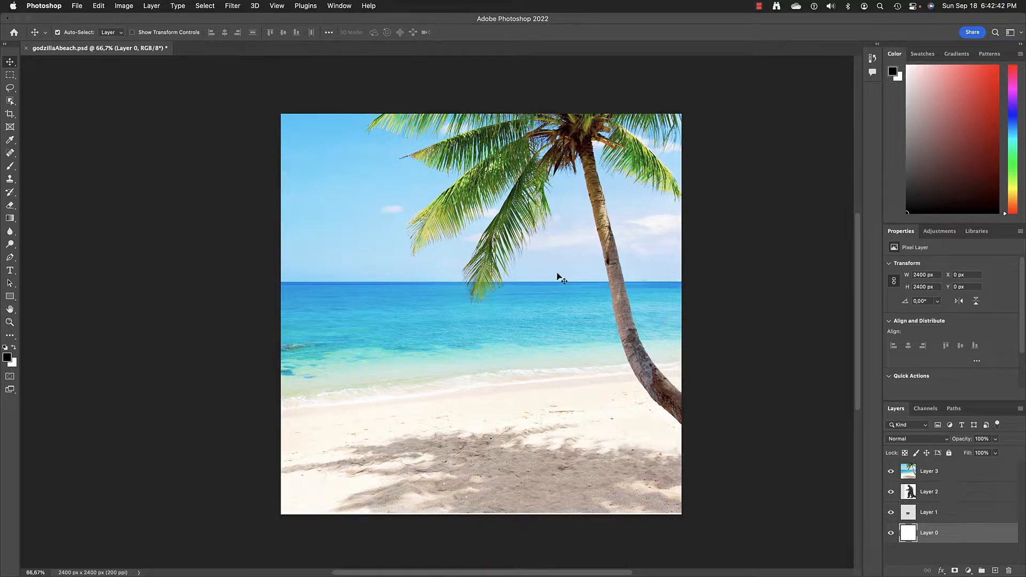
drag(581, 262, 468, 353)
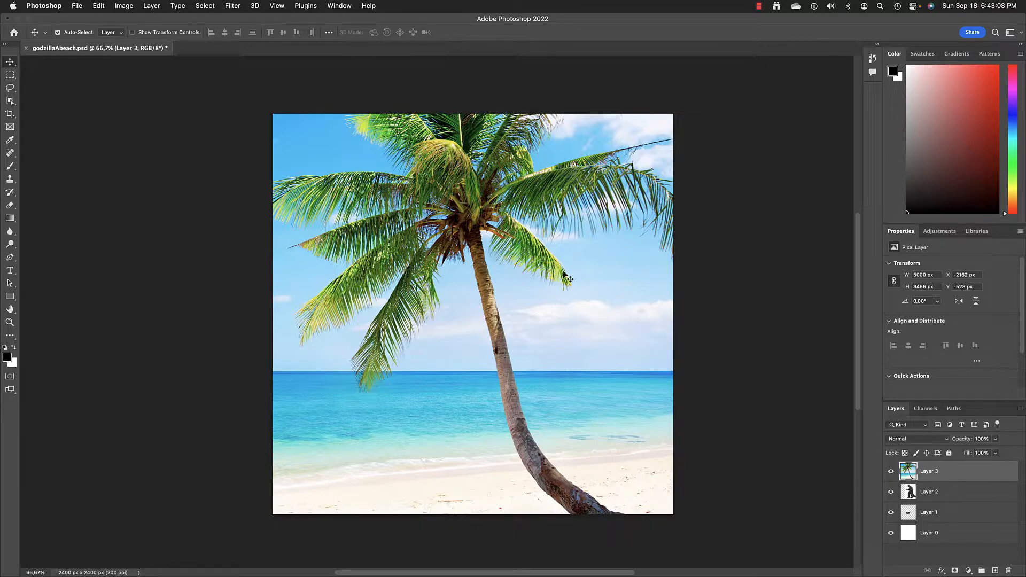
drag(565, 280, 834, 298)
drag(346, 220, 649, 230)
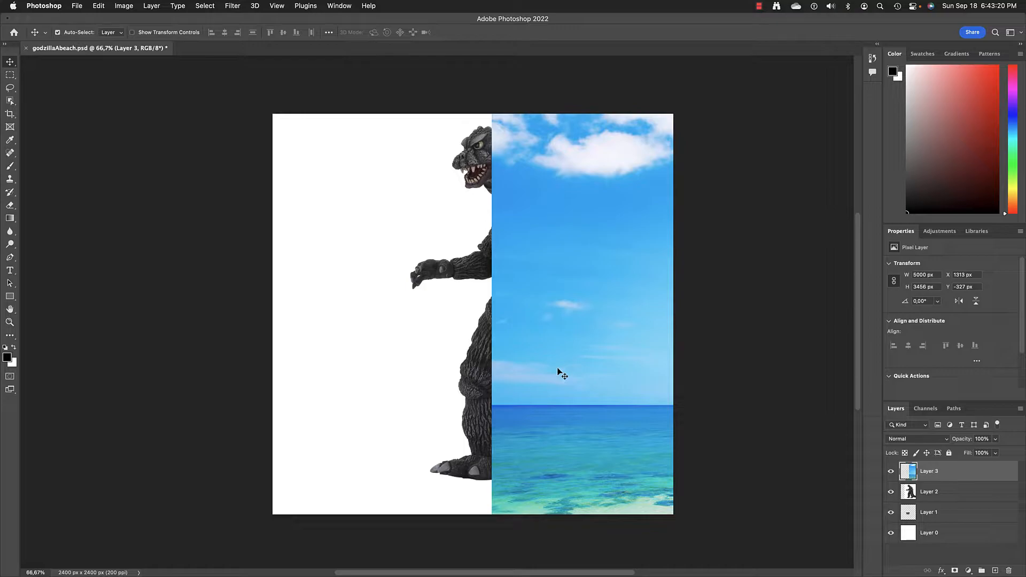
drag(621, 309, 204, 317)
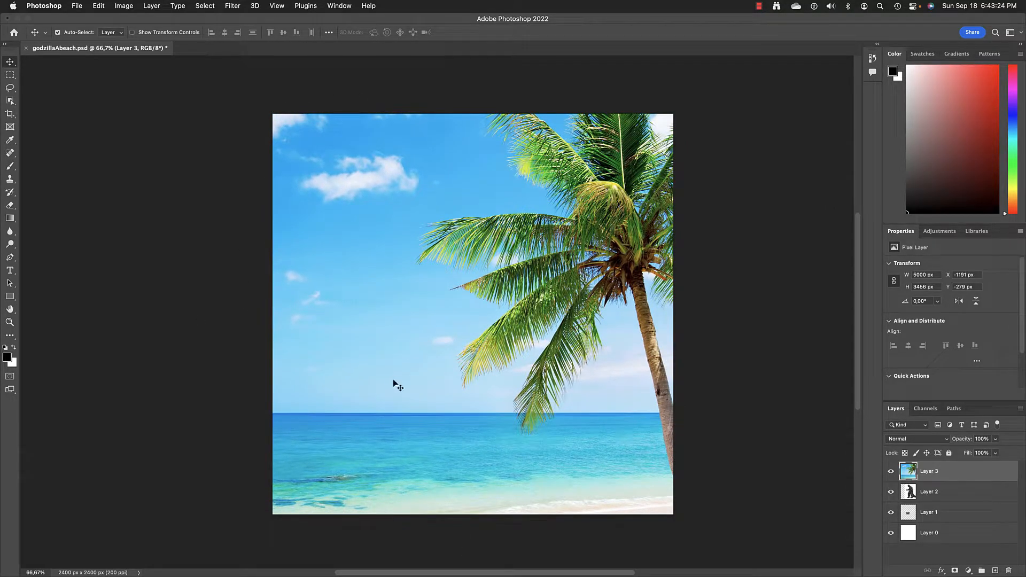
drag(413, 333, 438, 282)
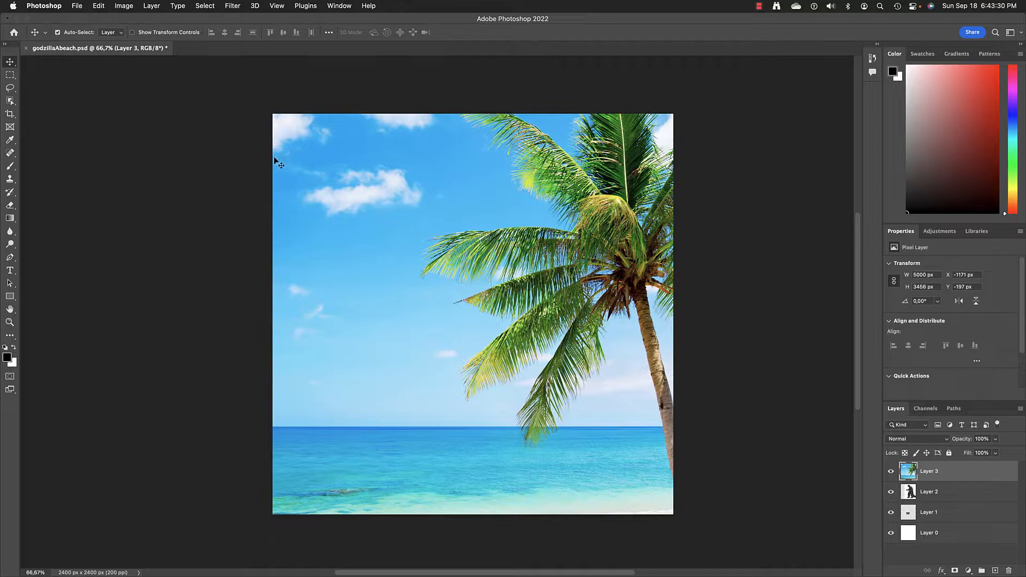
Move the beach picture down to uncover Godzilla and shift the two pictures around the canvas in turn using automatic layer selection.
drag(360, 176, 399, 427)
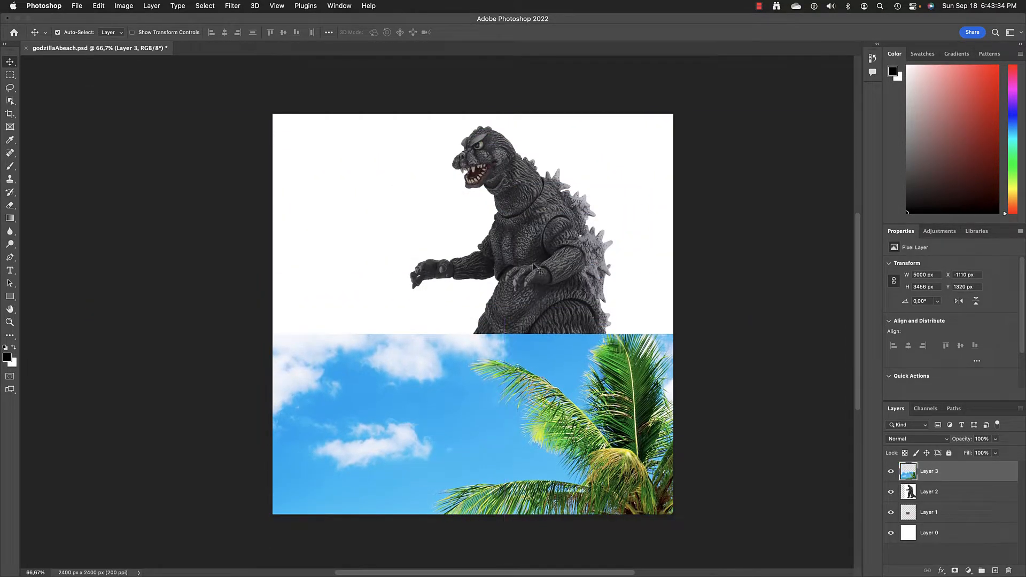
drag(525, 228, 323, 208)
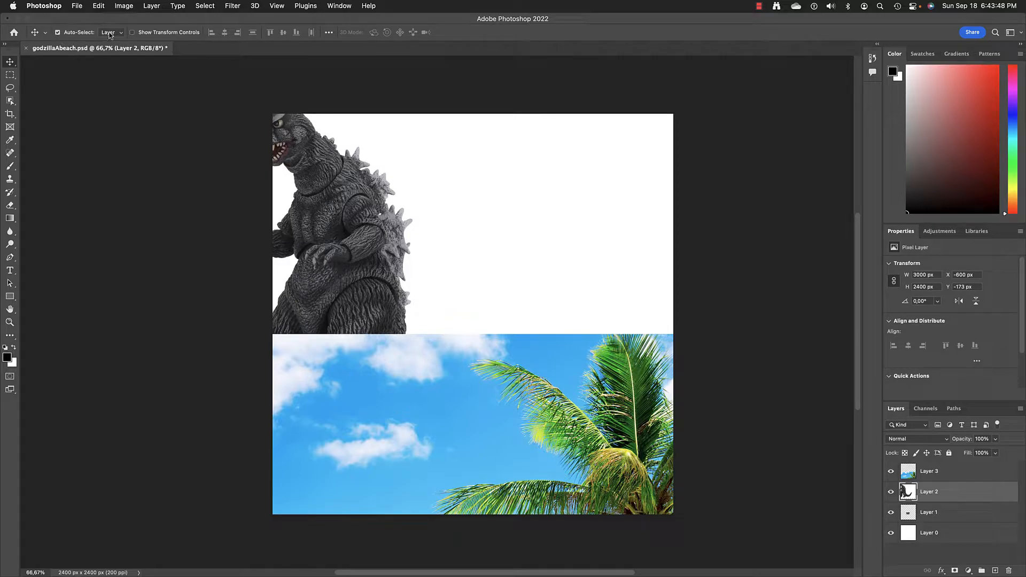
drag(345, 215, 488, 257)
click(524, 399)
drag(524, 400, 388, 322)
drag(447, 184, 614, 151)
drag(544, 371, 457, 269)
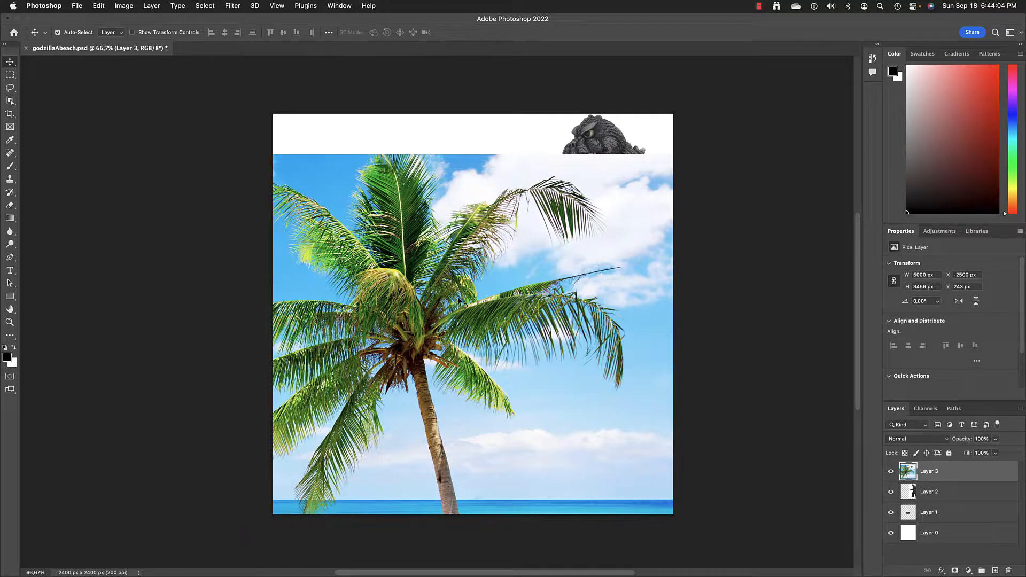
Reposition the beach picture so the palm crown fills the canvas, at about X -2332 px, Y -65 px.
drag(546, 316, 575, 218)
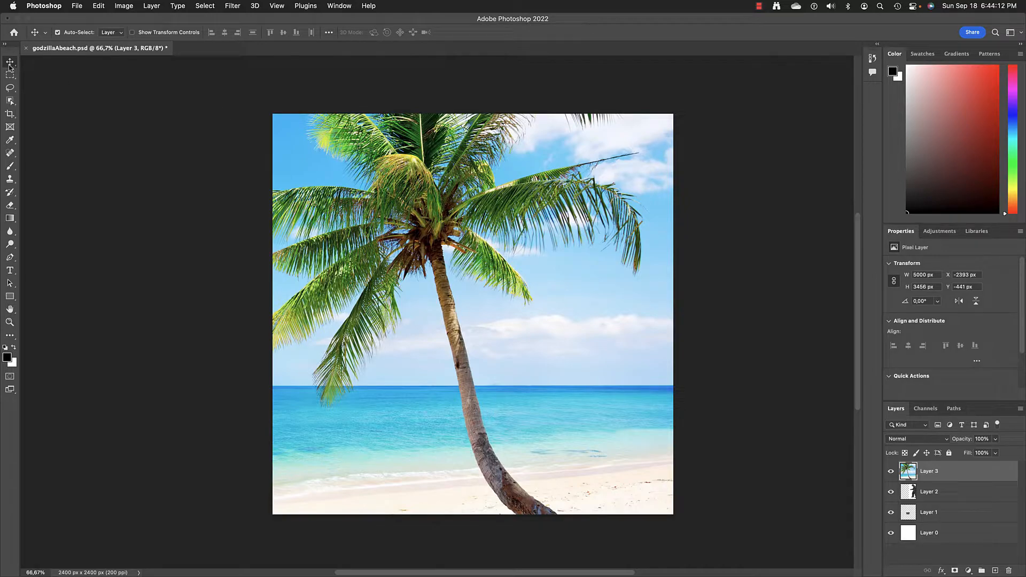
drag(471, 251, 508, 174)
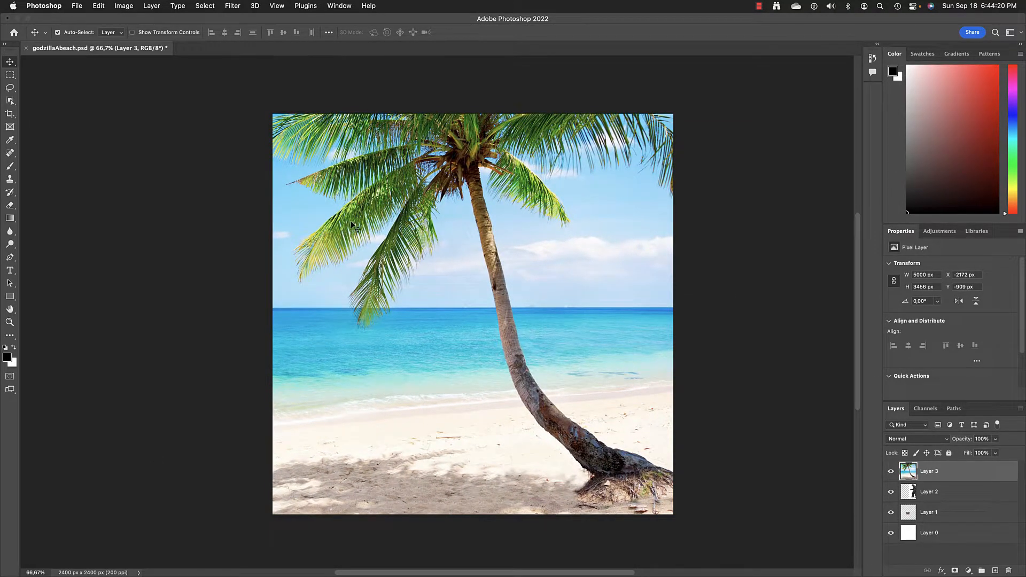
drag(389, 225, 371, 377)
drag(465, 220, 403, 193)
click(119, 6)
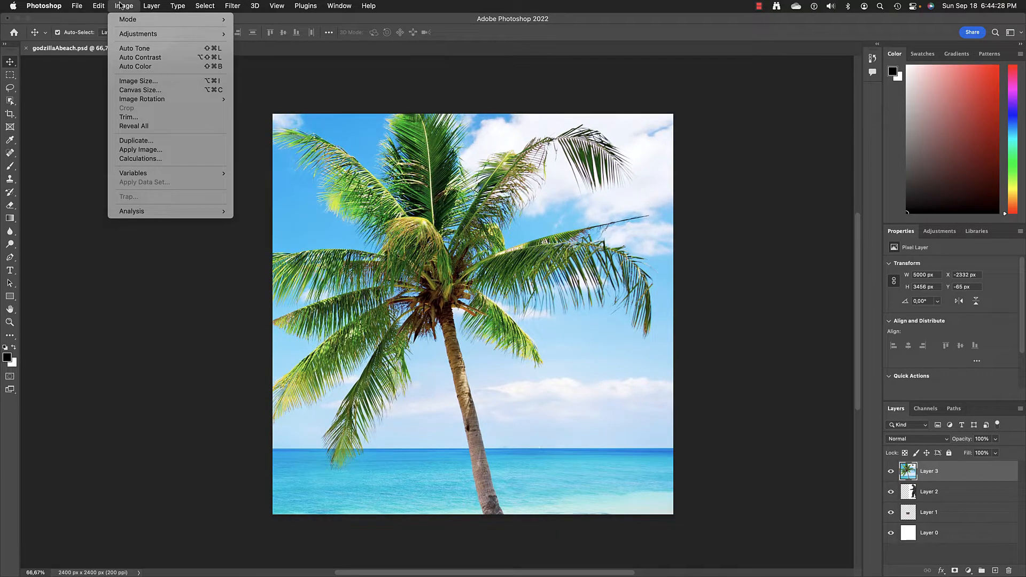
click(117, 4)
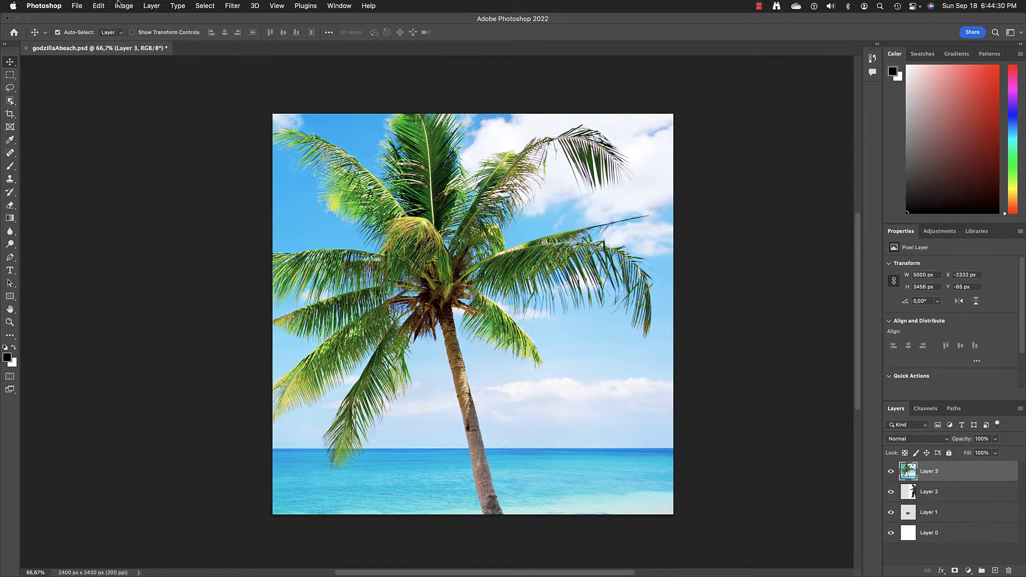
click(759, 6)
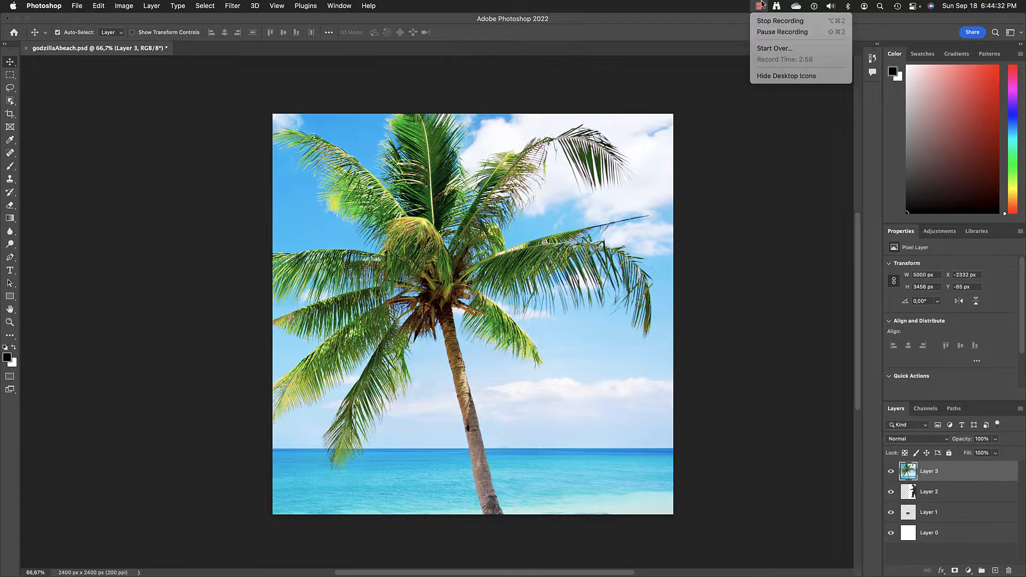
click(782, 32)
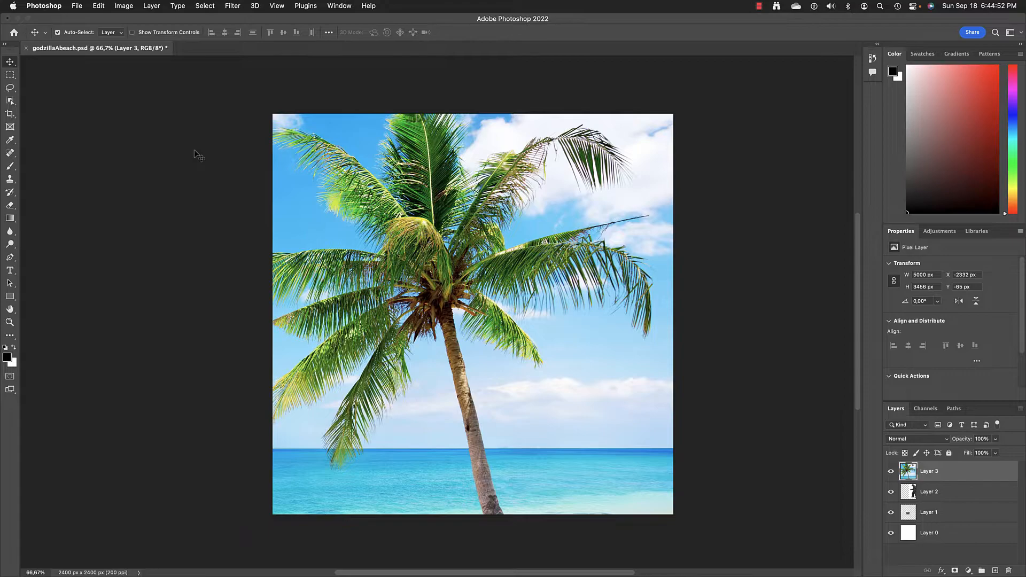
Reposition the beach picture to about X -1581 px, Y -833 px, with the palm at the right and sand along the bottom.
drag(432, 307, 521, 212)
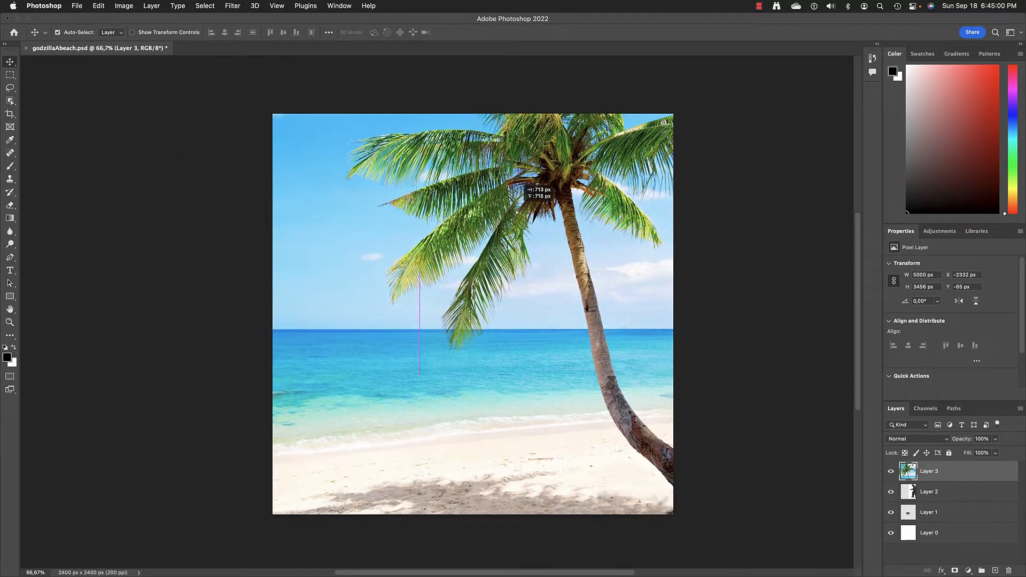
click(86, 3)
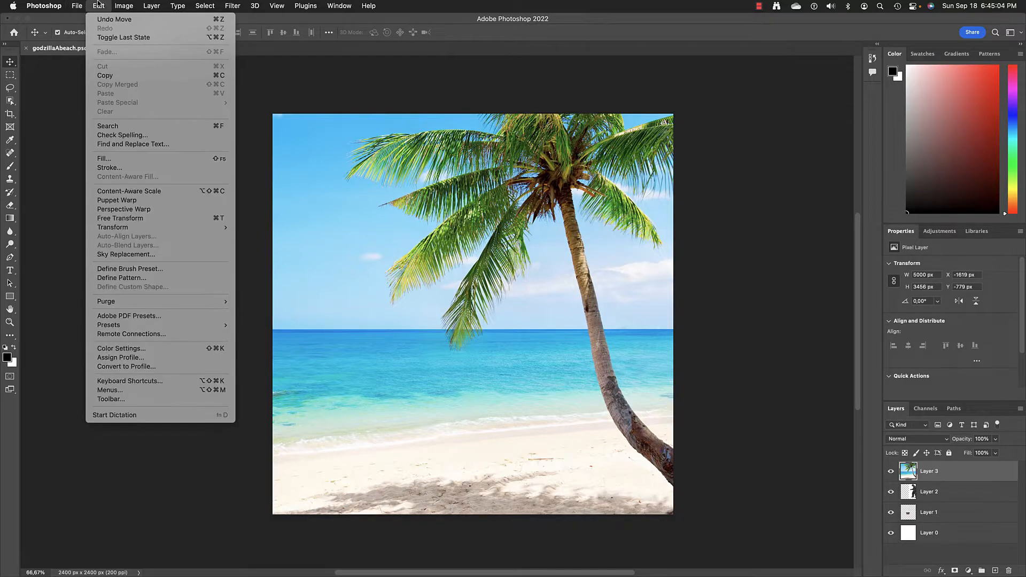
click(548, 131)
click(759, 4)
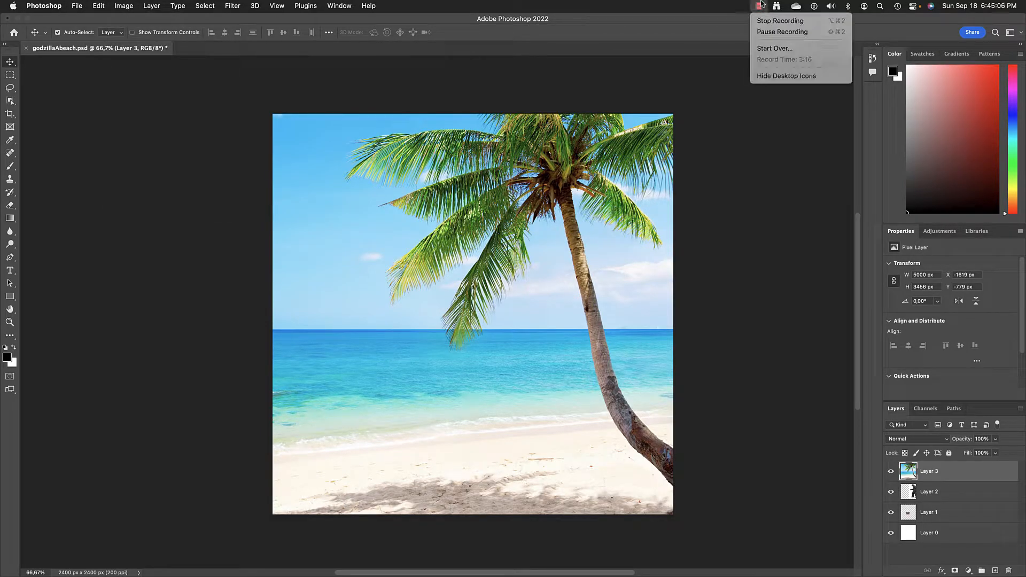
click(762, 33)
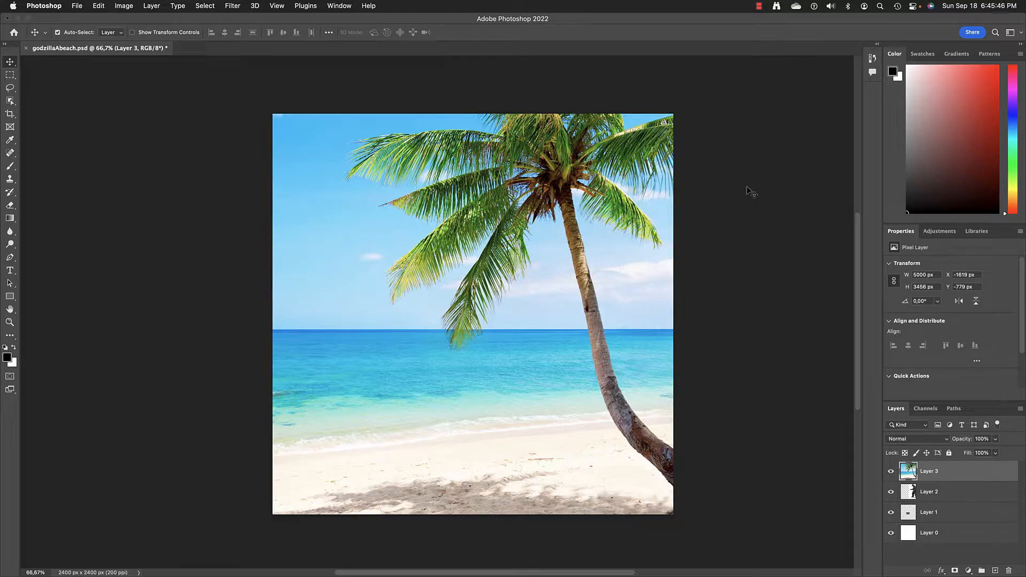
drag(614, 267, 632, 246)
drag(659, 246, 623, 257)
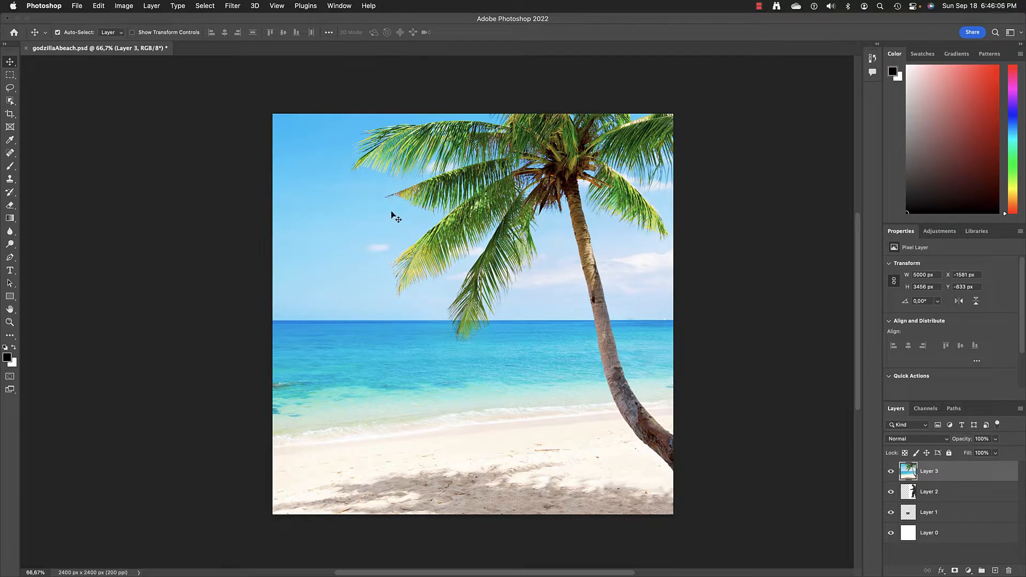
click(99, 6)
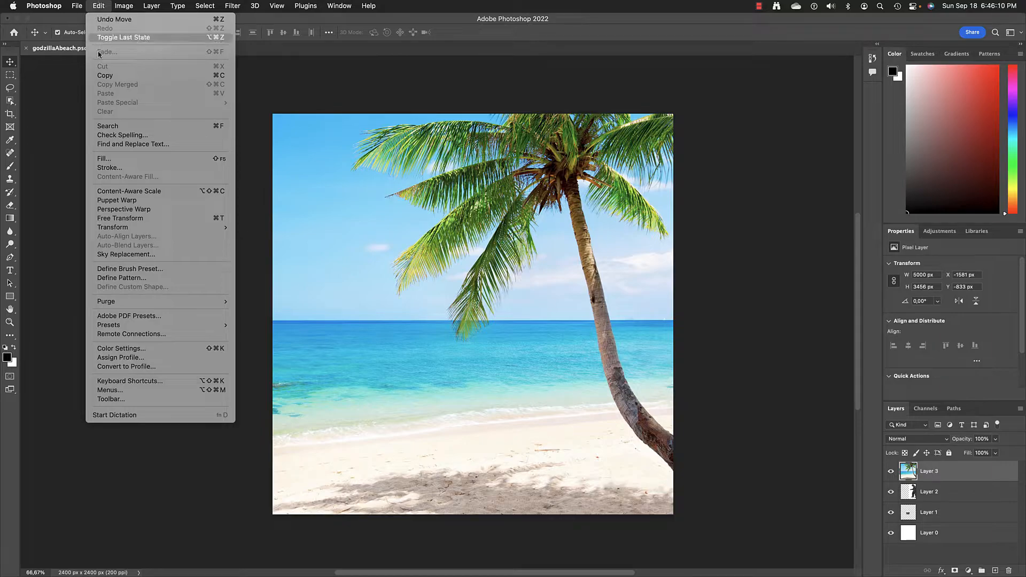
mouse_move(129, 228)
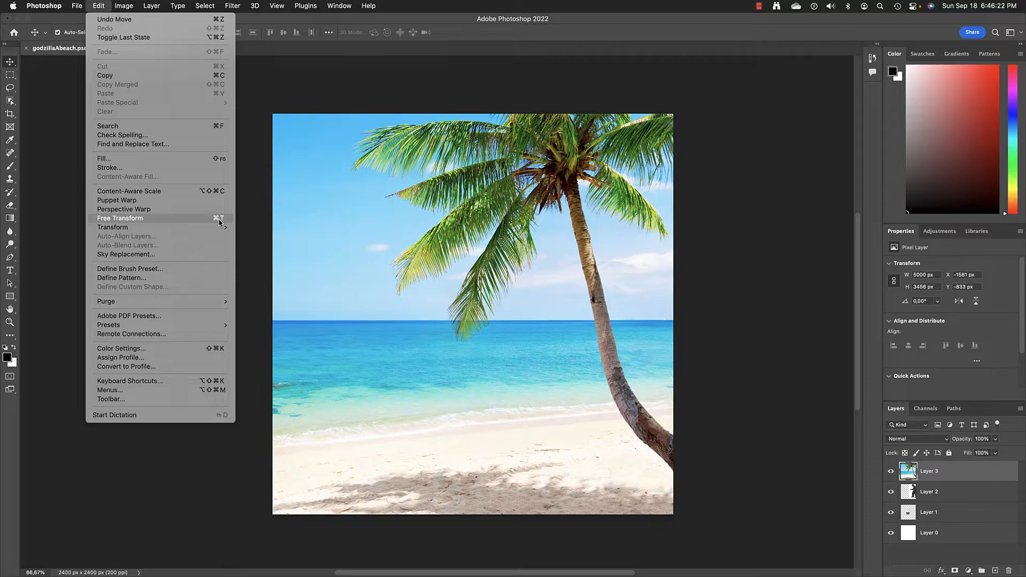
click(219, 220)
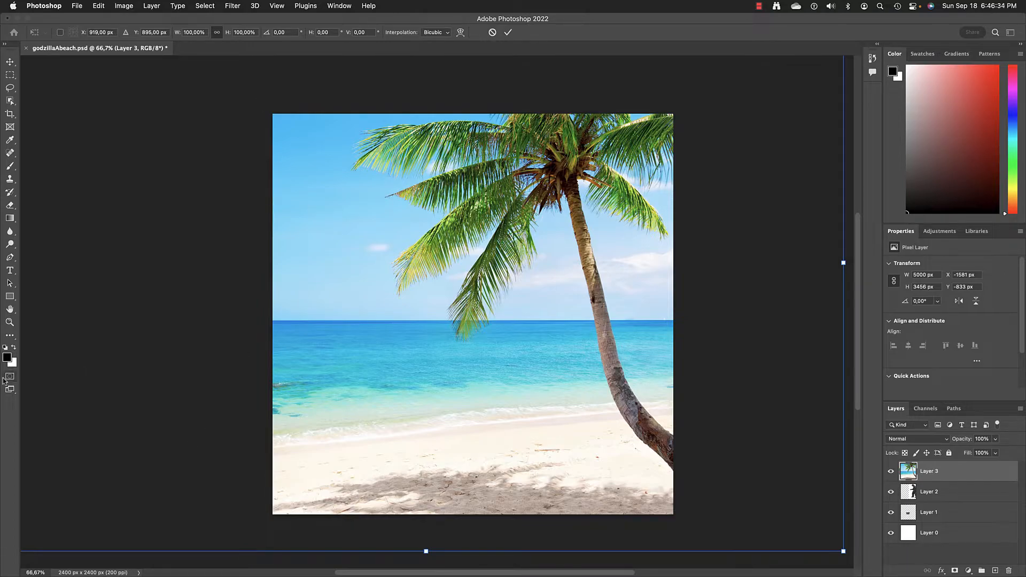
Scale the beach picture on Layer 3 down to about 80.5% and recentre it over the canvas.
click(9, 323)
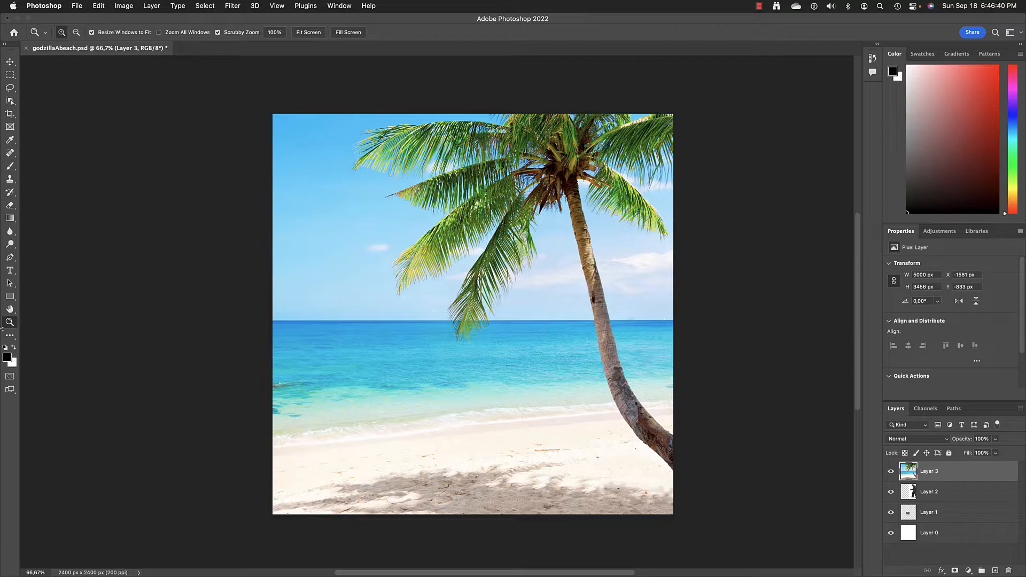
alt+click(454, 328)
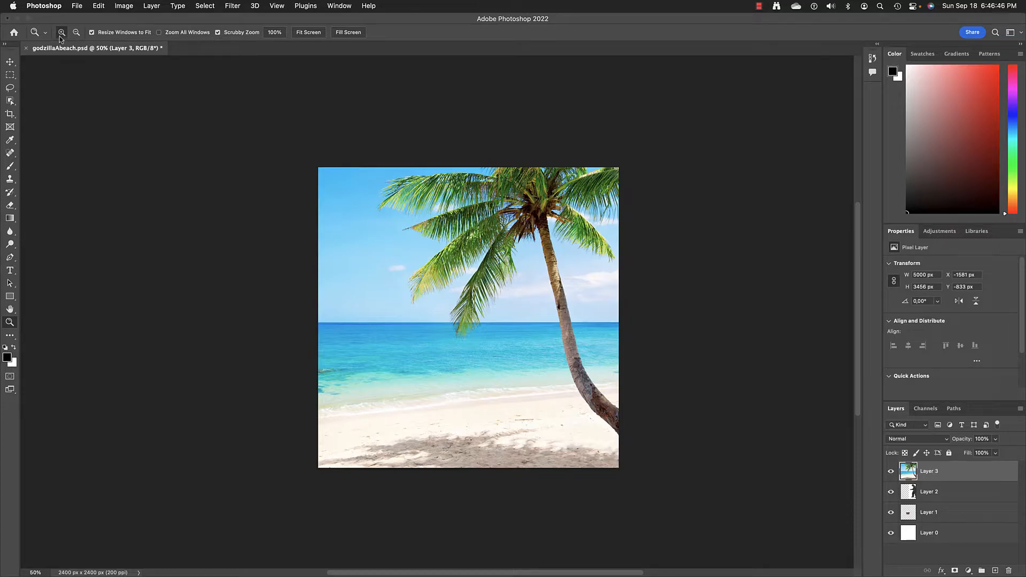
click(77, 34)
click(62, 33)
alt+click(471, 318)
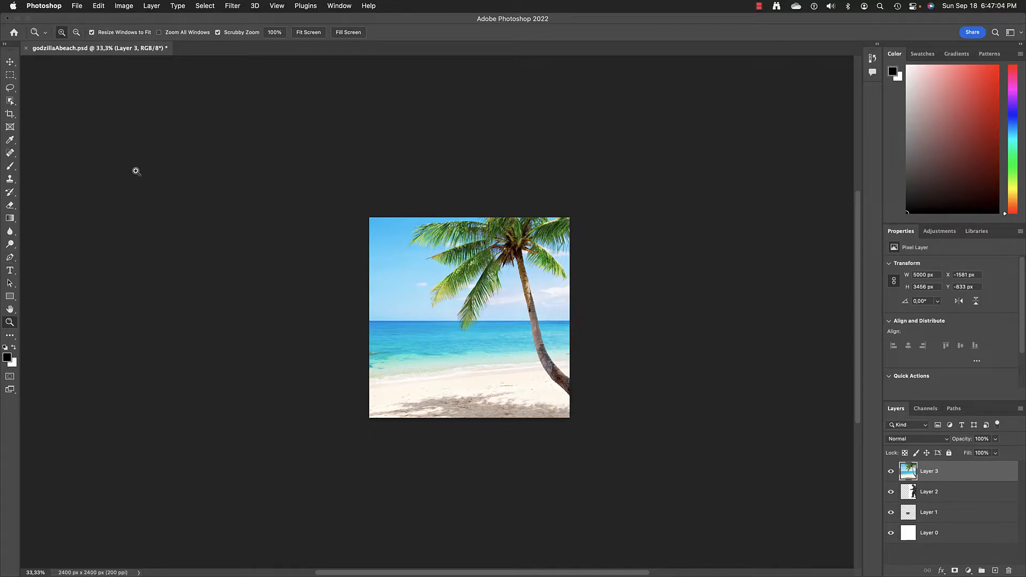
click(98, 6)
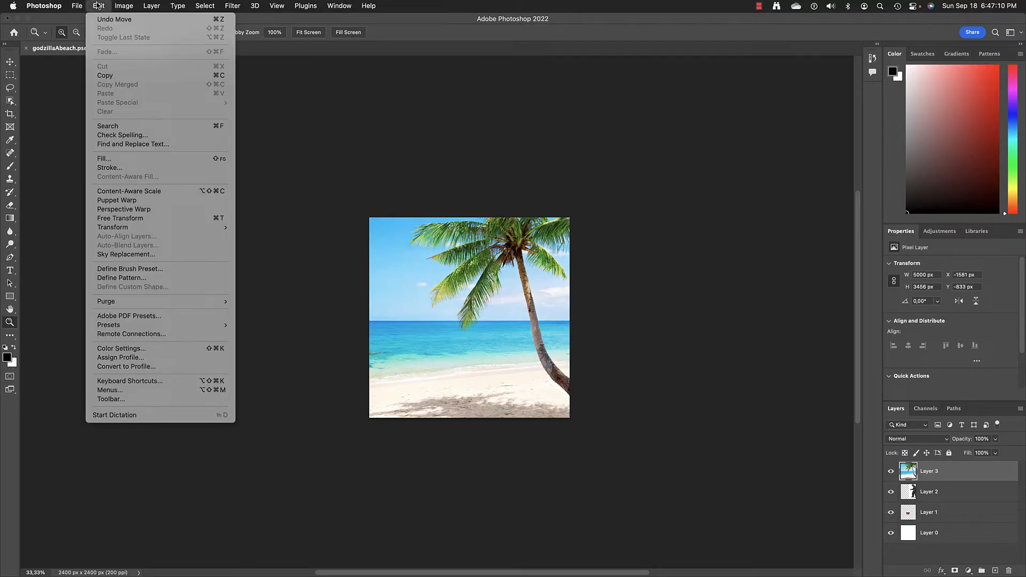
mouse_move(110, 229)
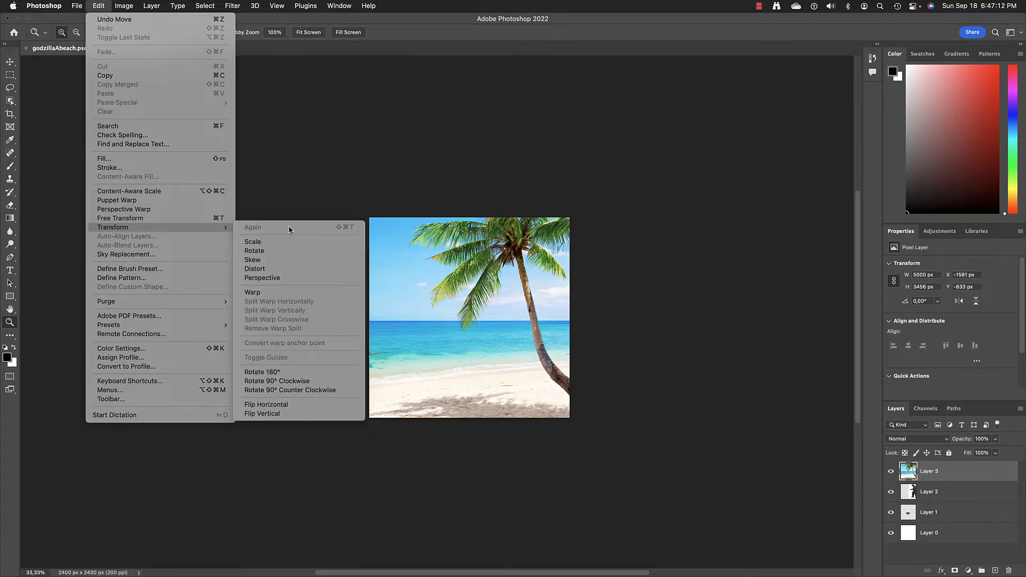
click(271, 243)
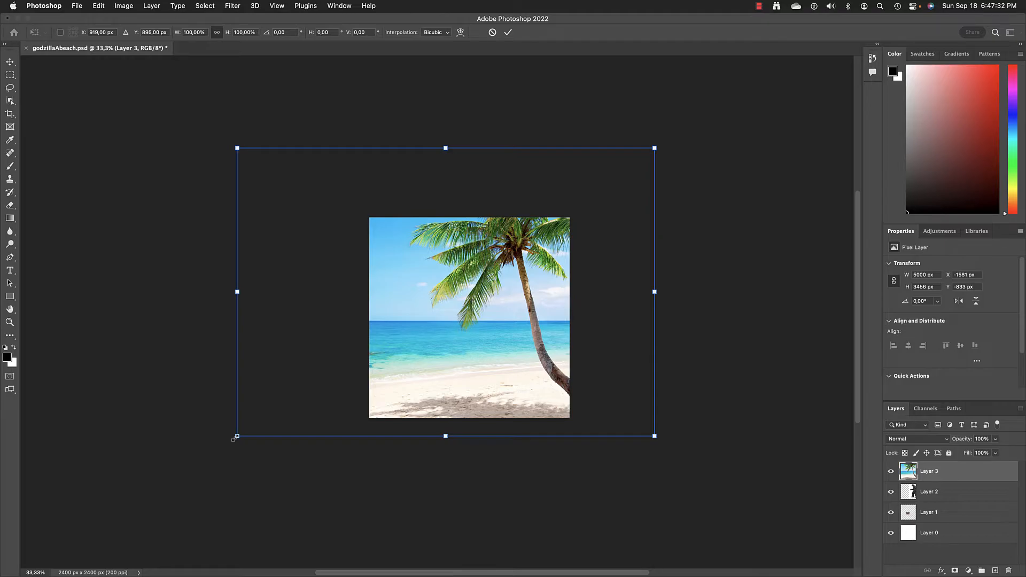
drag(238, 436, 318, 377)
drag(512, 293, 474, 345)
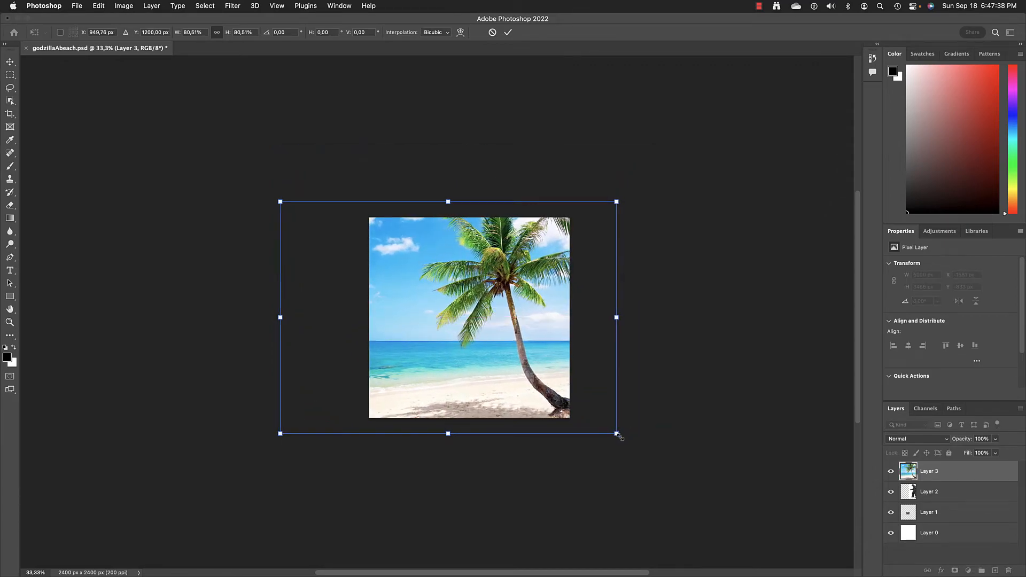
Shrink the beach picture to about 69.35% of its size to match the canvas height, align it vertically with the canvas and apply the transformation.
drag(616, 433, 568, 408)
mouse_move(486, 300)
mouse_down()
mouse_move(483, 283)
mouse_move(477, 317)
mouse_up()
mouse_move(270, 418)
mouse_down()
mouse_move(292, 400)
mouse_move(266, 412)
mouse_move(275, 416)
mouse_up()
drag(517, 361, 537, 361)
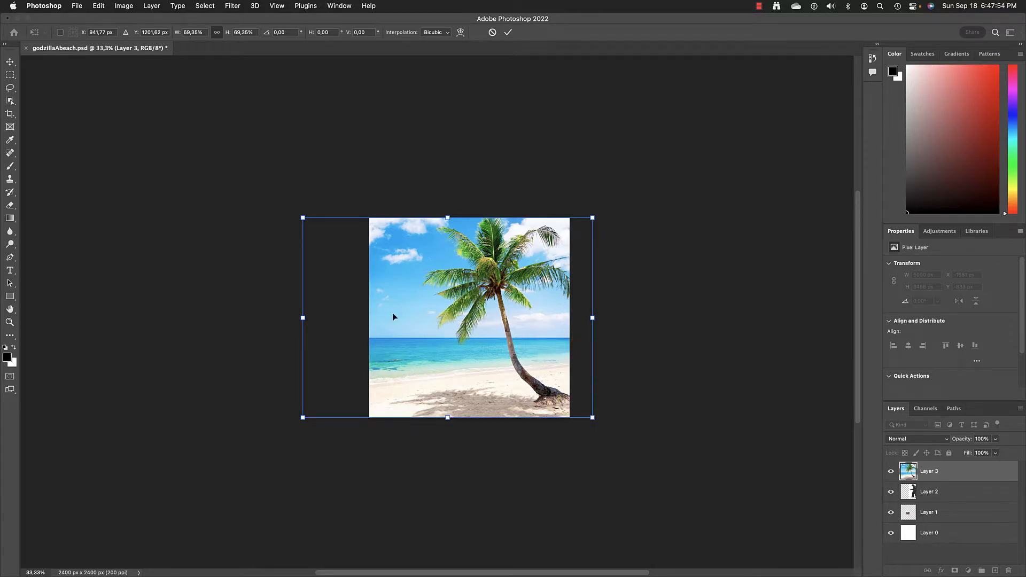
drag(503, 331, 504, 330)
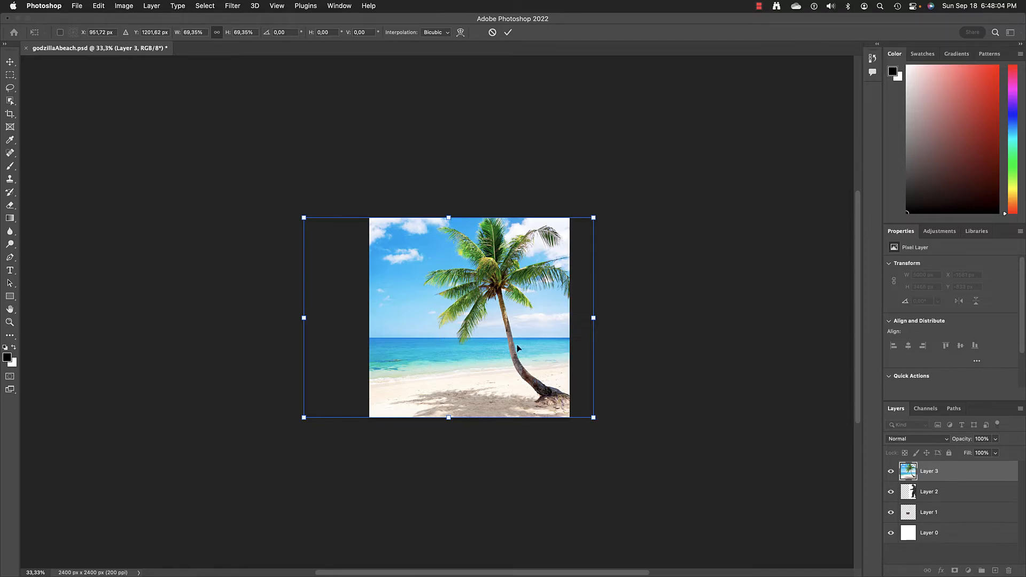
key(Return)
Move the scaled beach picture to the right, to about X -343 px, Y 3 px.
key(z)
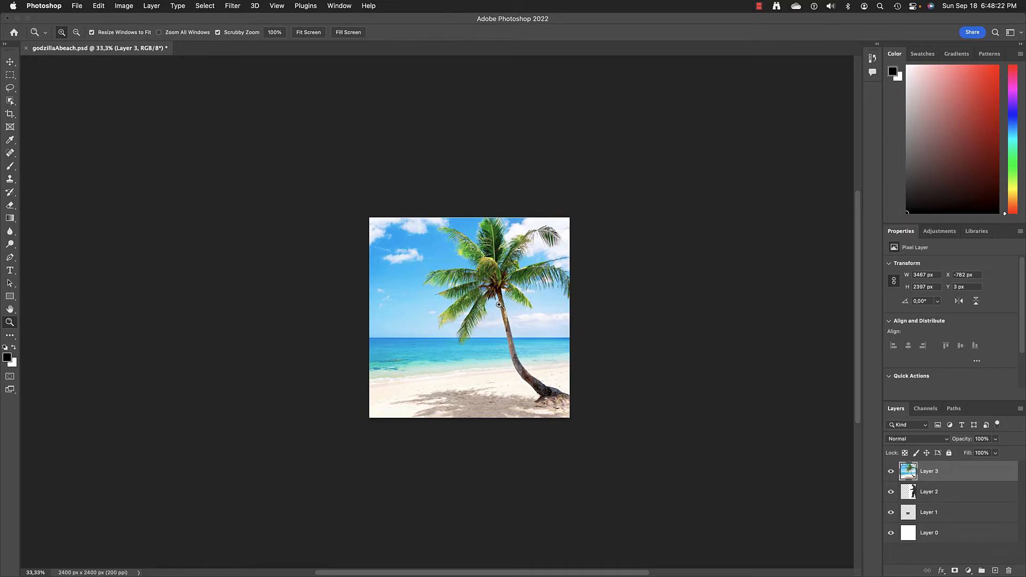
click(10, 62)
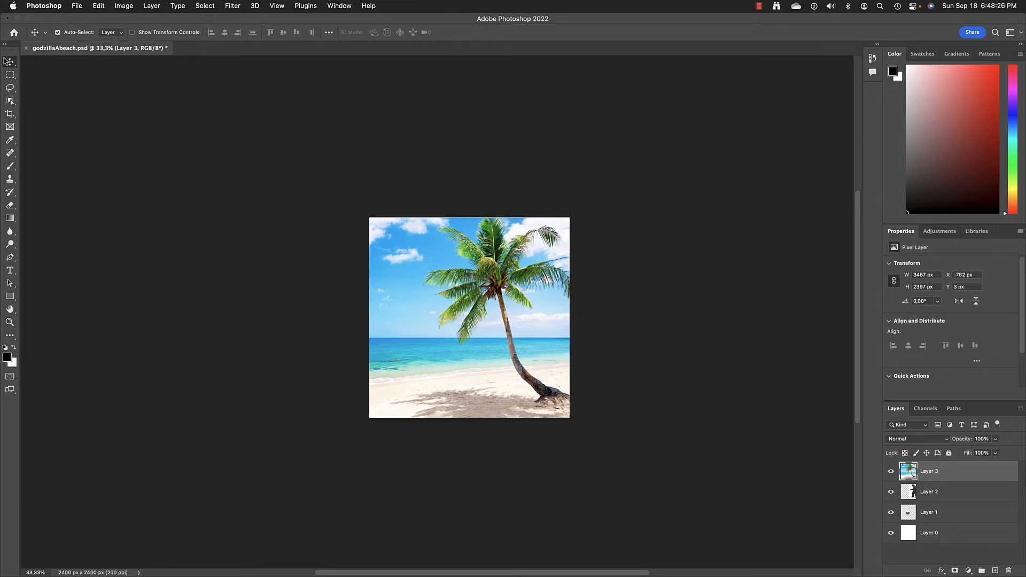
drag(463, 325, 500, 318)
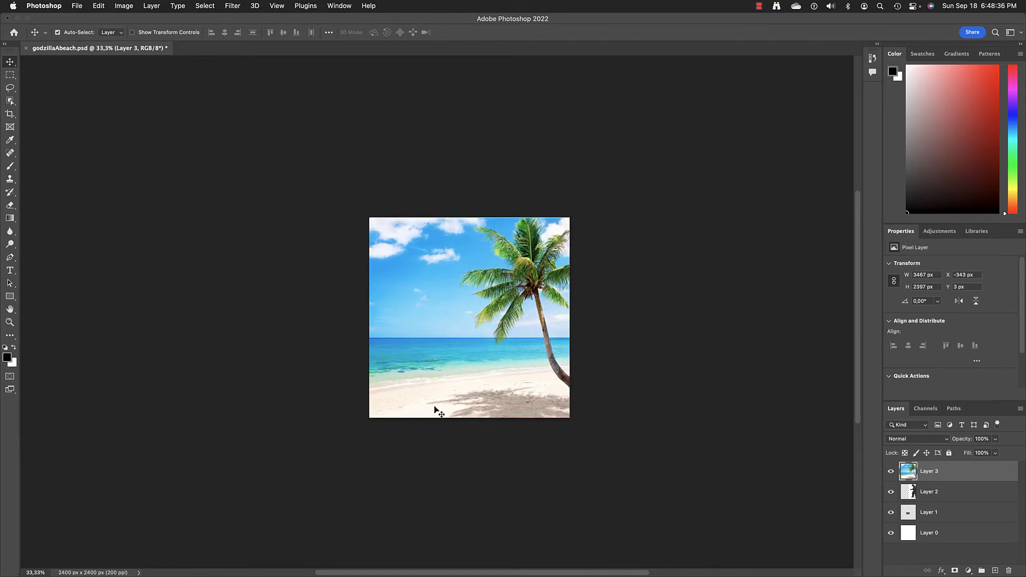
Move Layer 2 above Layer 3 and position the Godzilla picture at about X -110 px, Y 31 px.
click(961, 495)
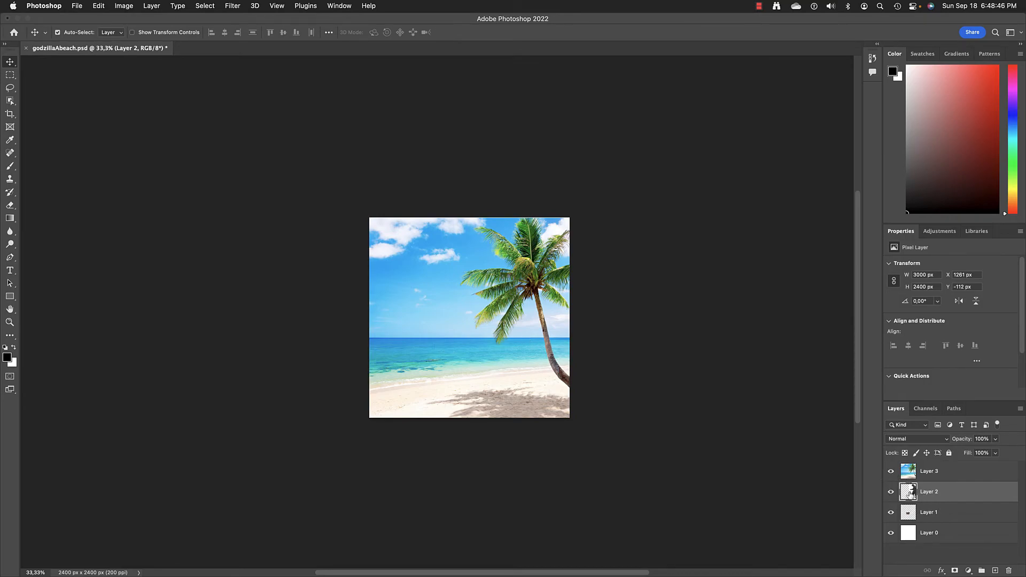
drag(954, 496, 951, 469)
scroll(481, 321, left, 3)
drag(597, 305, 482, 315)
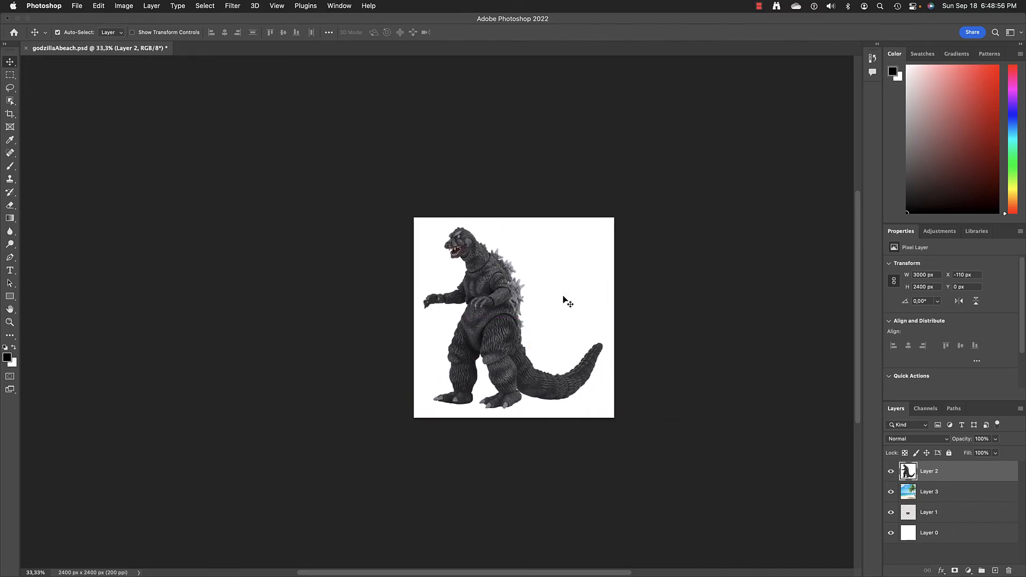
mouse_move(488, 326)
mouse_down()
mouse_move(547, 323)
mouse_move(462, 334)
mouse_move(503, 332)
mouse_up()
click(759, 5)
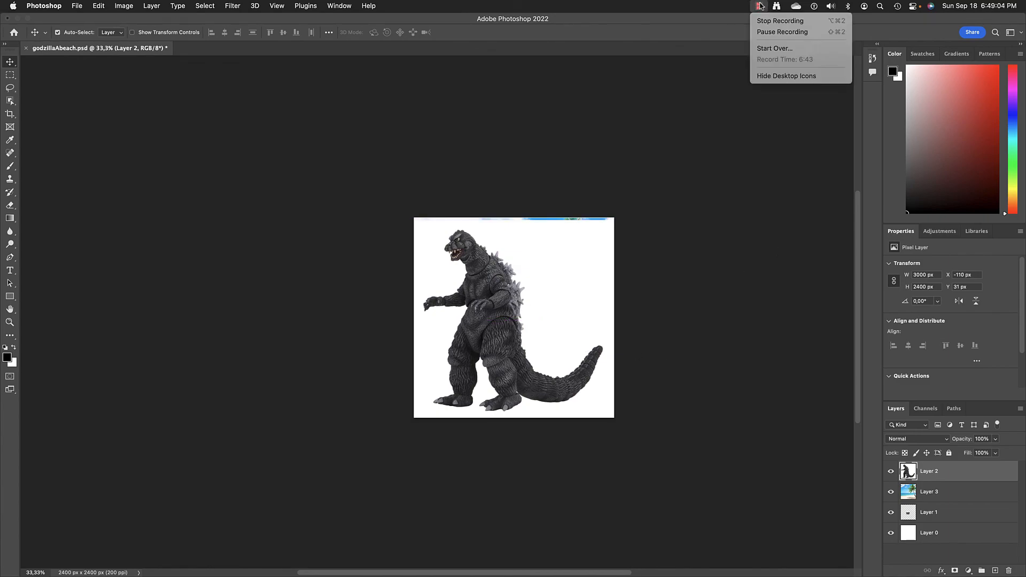